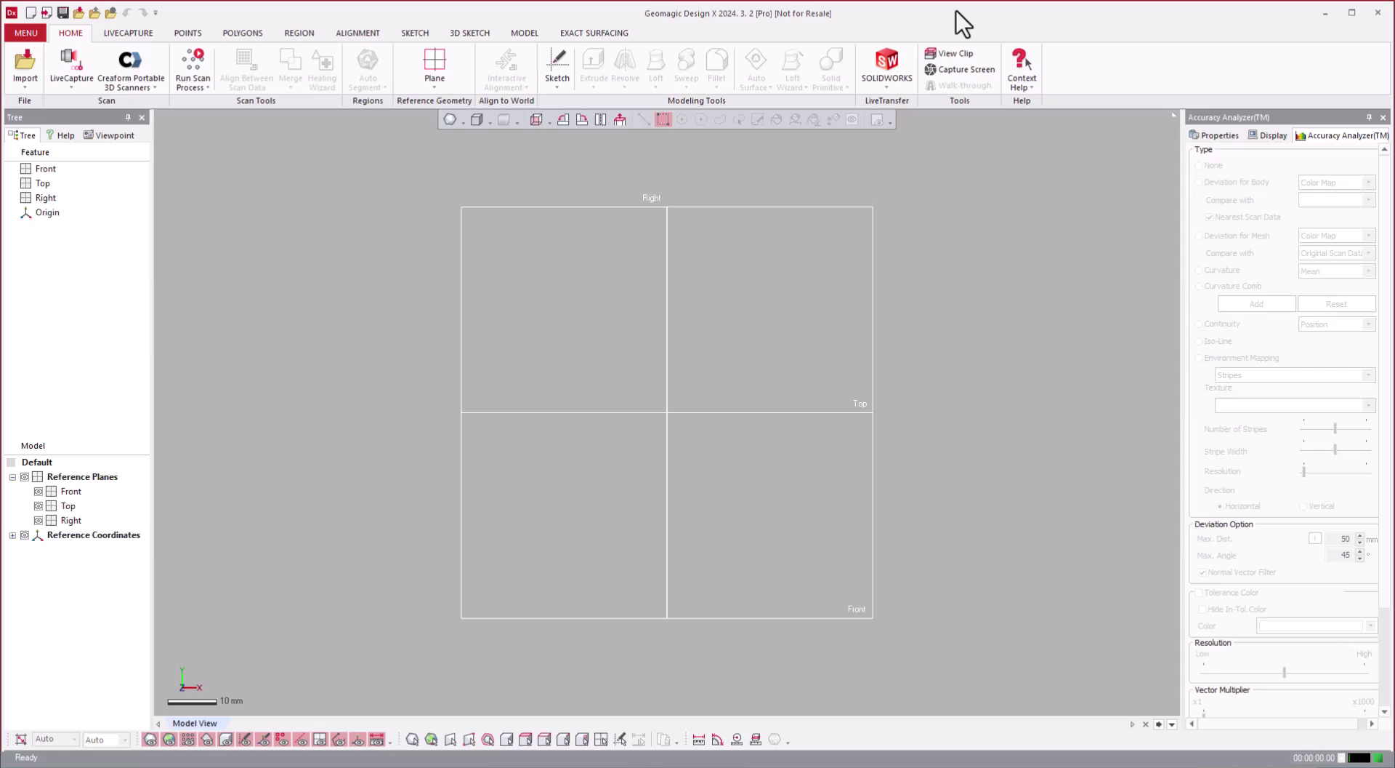
- Minimize Design X and review the /Go and /Plus launch commands in the desktop note
{"action": "left_click", "coordinate": [1324, 16]}
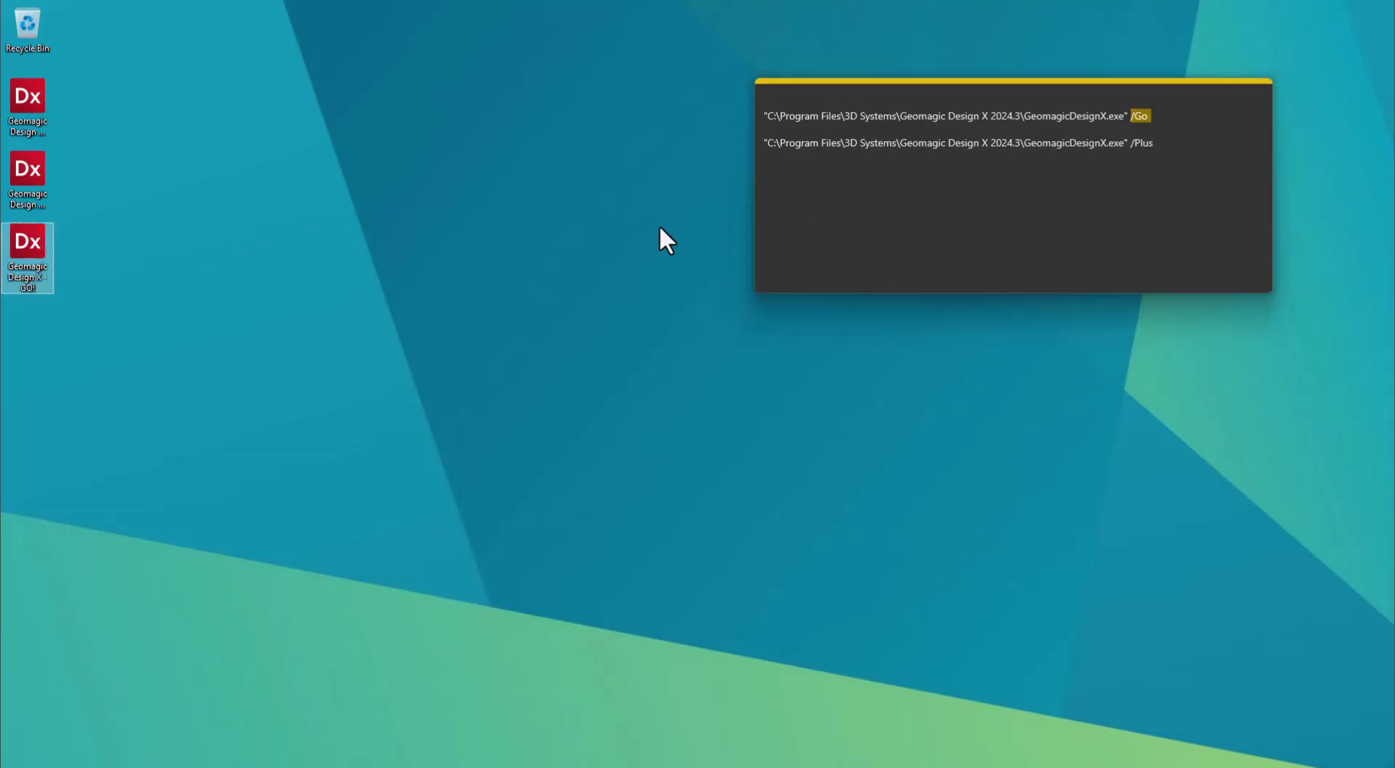
{"action": "left_click", "coordinate": [864, 198]}
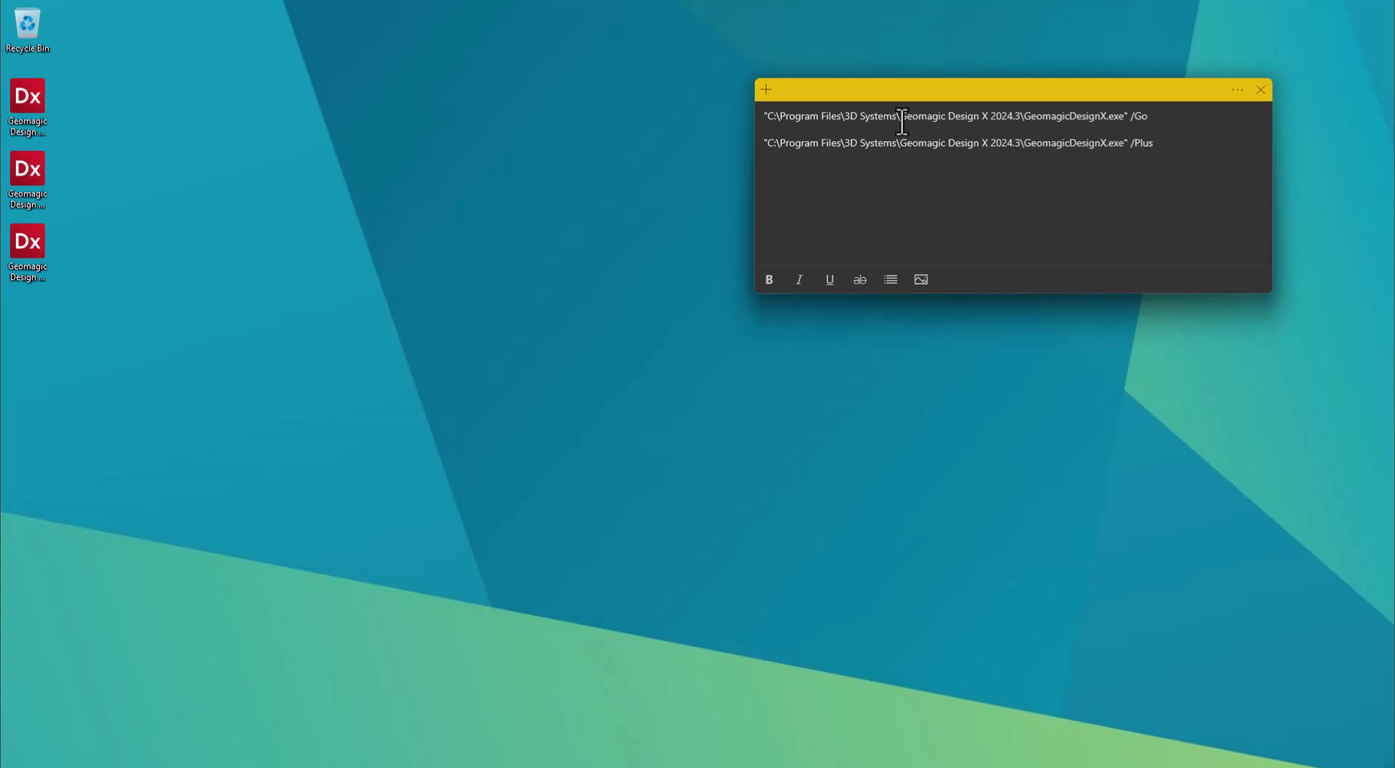
{"action": "triple_click", "coordinate": [901, 118]}
{"action": "left_click", "coordinate": [1121, 190]}
{"action": "left_click", "coordinate": [52, 242]}
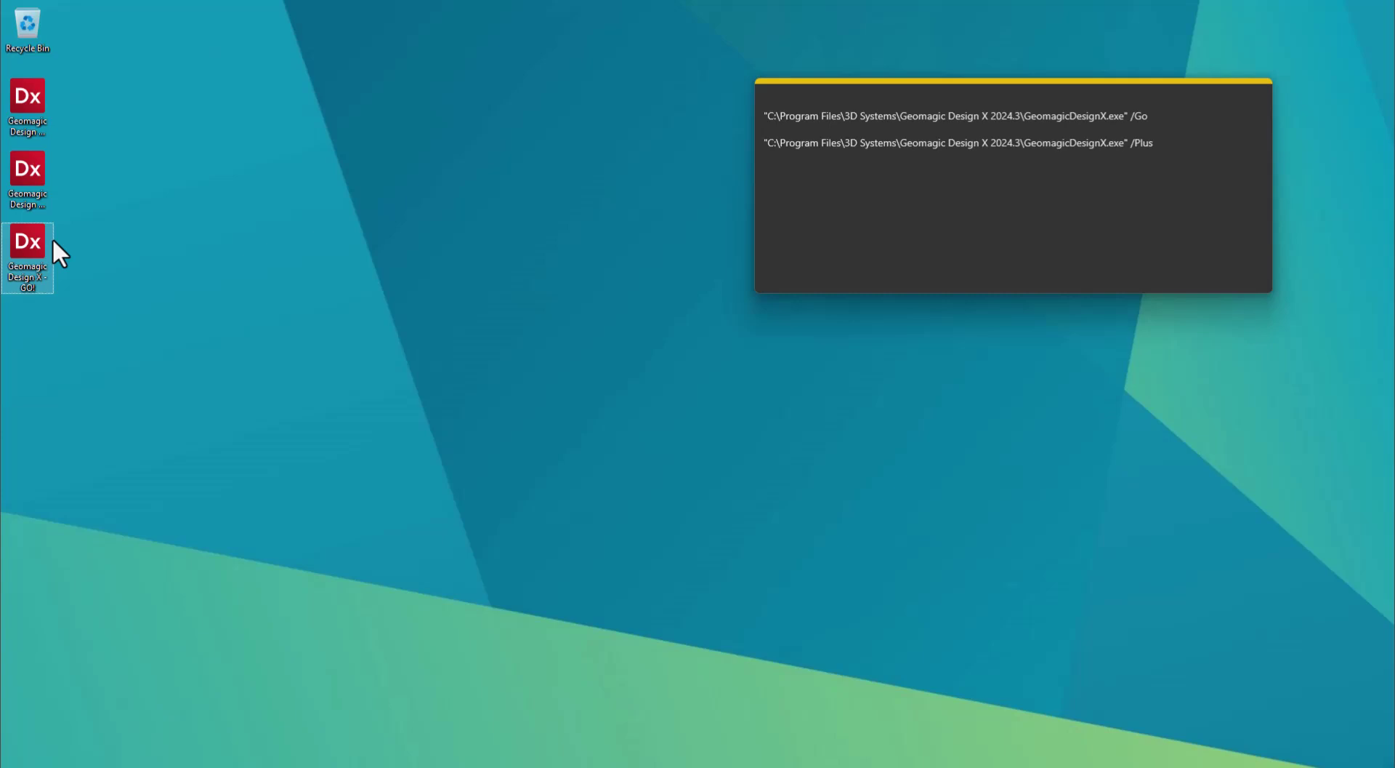
- Delete the old GO! shortcut and paste a duplicate of the Plus shortcut
{"action": "key", "text": "Delete"}
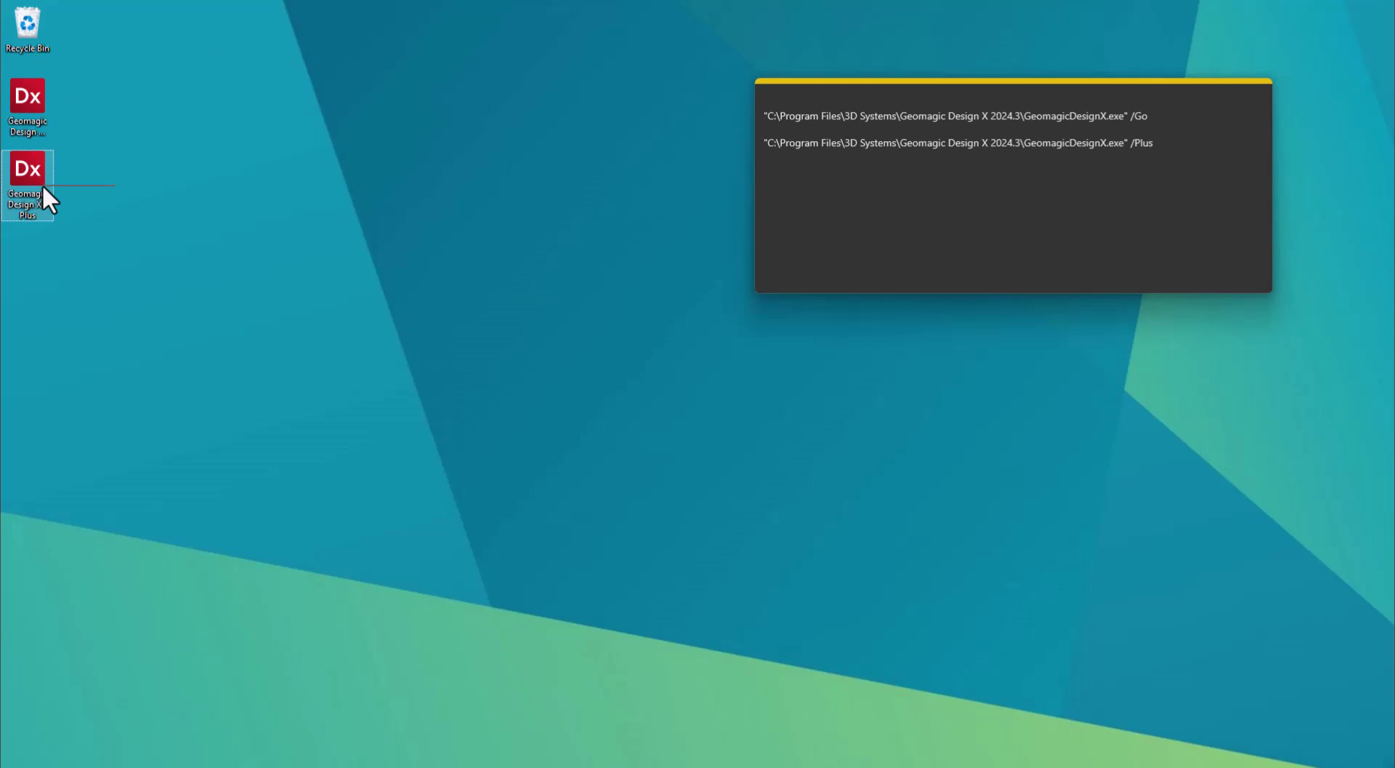
{"action": "key", "text": "super+v"}
{"action": "left_click", "coordinate": [124, 260]}
{"action": "key", "text": "ctrl+v"}
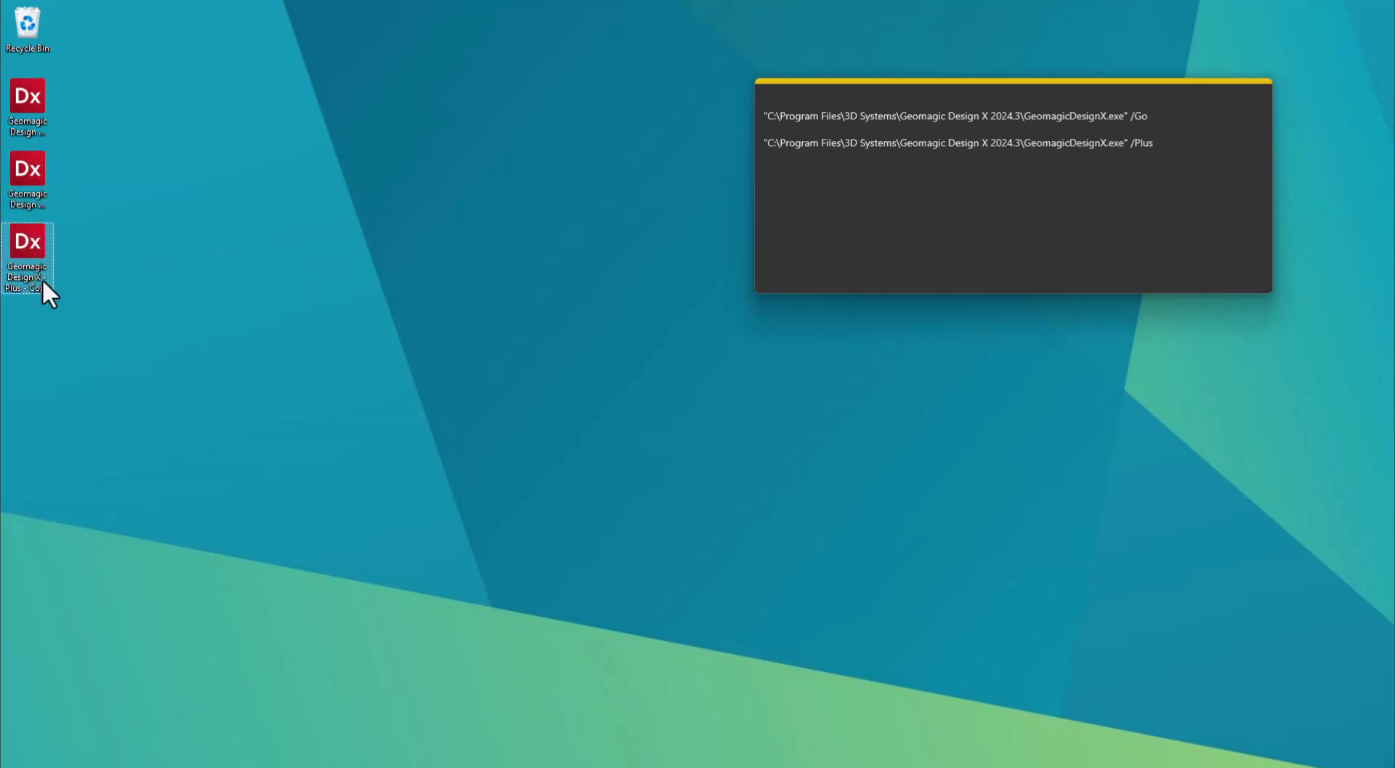
- Rename the duplicated shortcut to 'Geomagic Design X - GO!'
{"action": "left_click", "coordinate": [43, 278]}
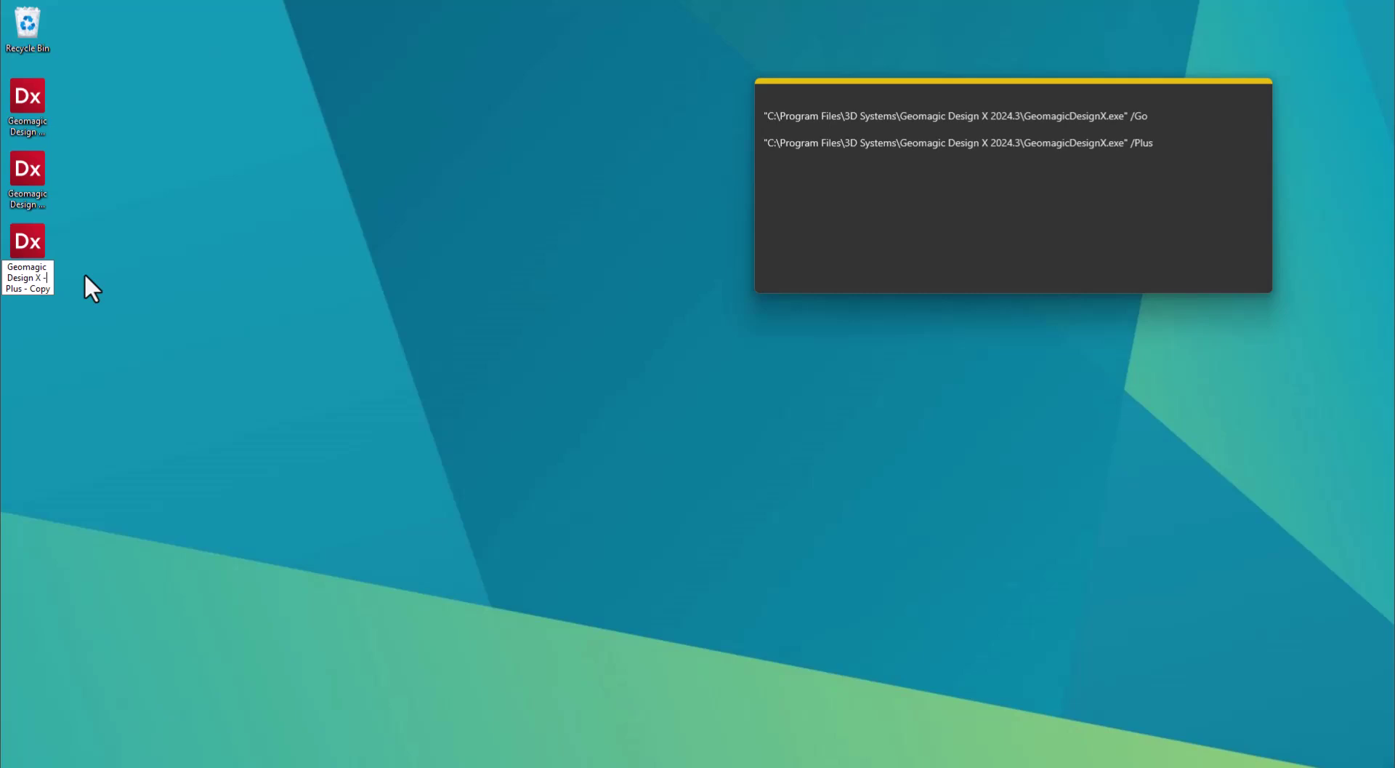
{"action": "key", "text": "Delete"}
{"action": "key", "text": "Delete"}
{"action": "key", "text": "Delete"}
{"action": "key", "text": "Delete"}
{"action": "key", "text": "Delete"}
{"action": "key", "text": "Delete"}
{"action": "key", "text": "Delete"}
{"action": "key", "text": "Delete"}
{"action": "key", "text": "Delete"}
{"action": "key", "text": "Delete"}
{"action": "key", "text": "Delete"}
{"action": "type", "text": "GO!"}
{"action": "key", "text": "Return"}
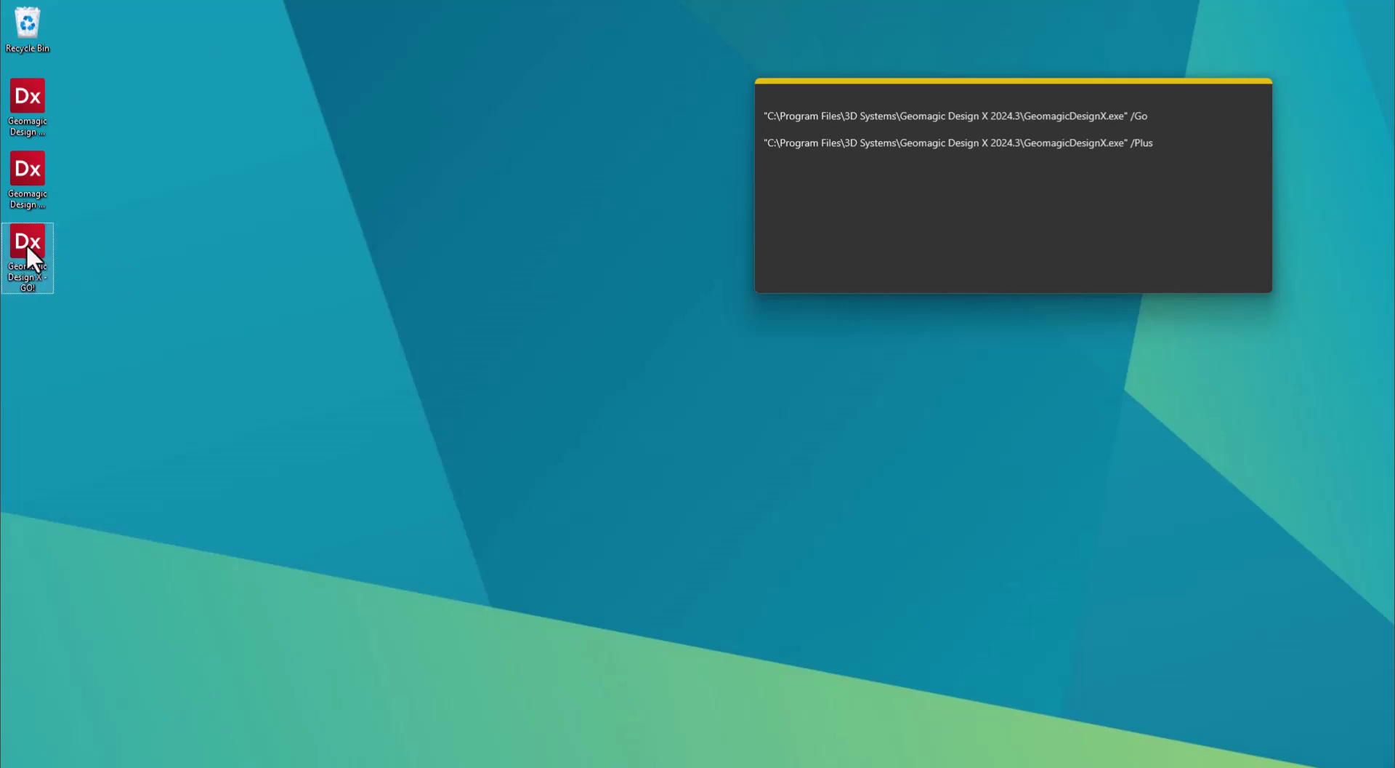
- Append the /go switch to the GO! shortcut's Target in Properties and apply it
{"action": "right_click", "coordinate": [27, 243]}
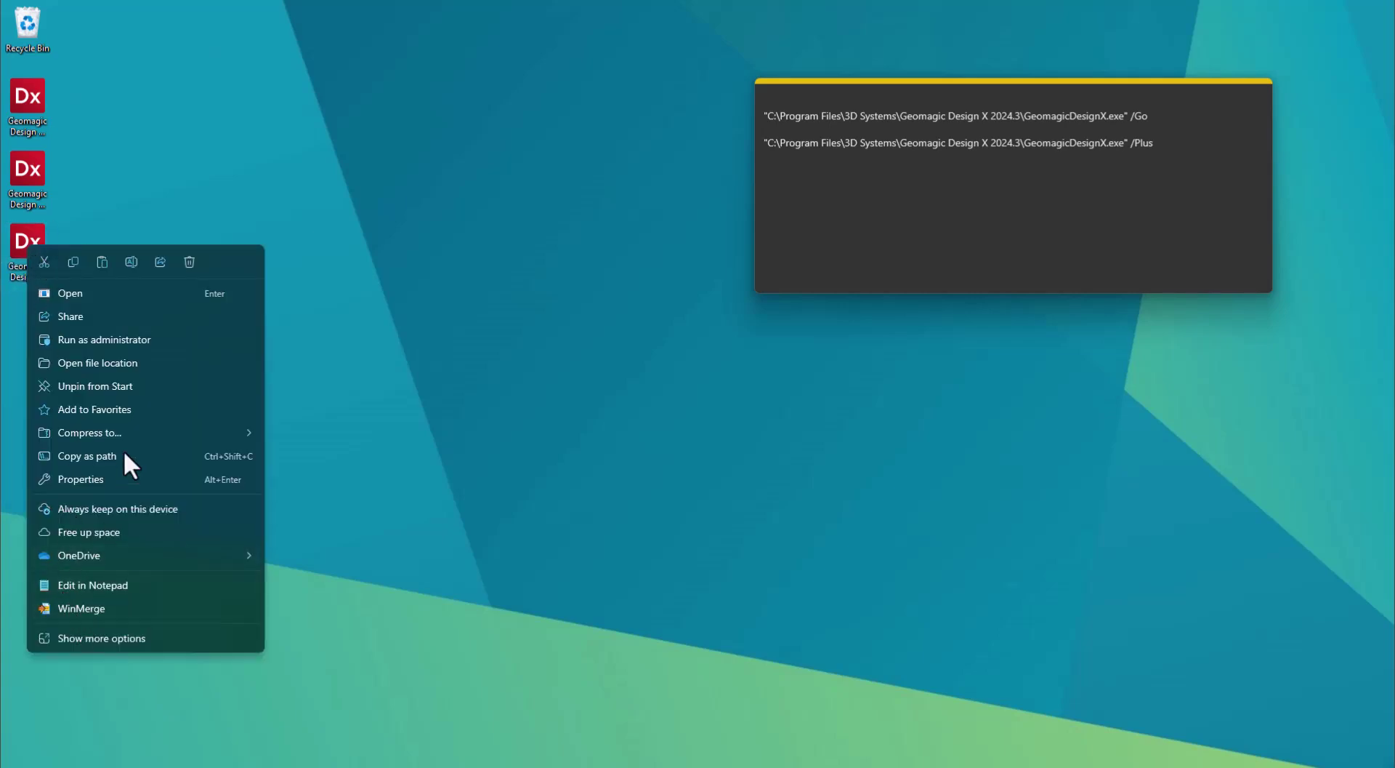
{"action": "left_click", "coordinate": [107, 477]}
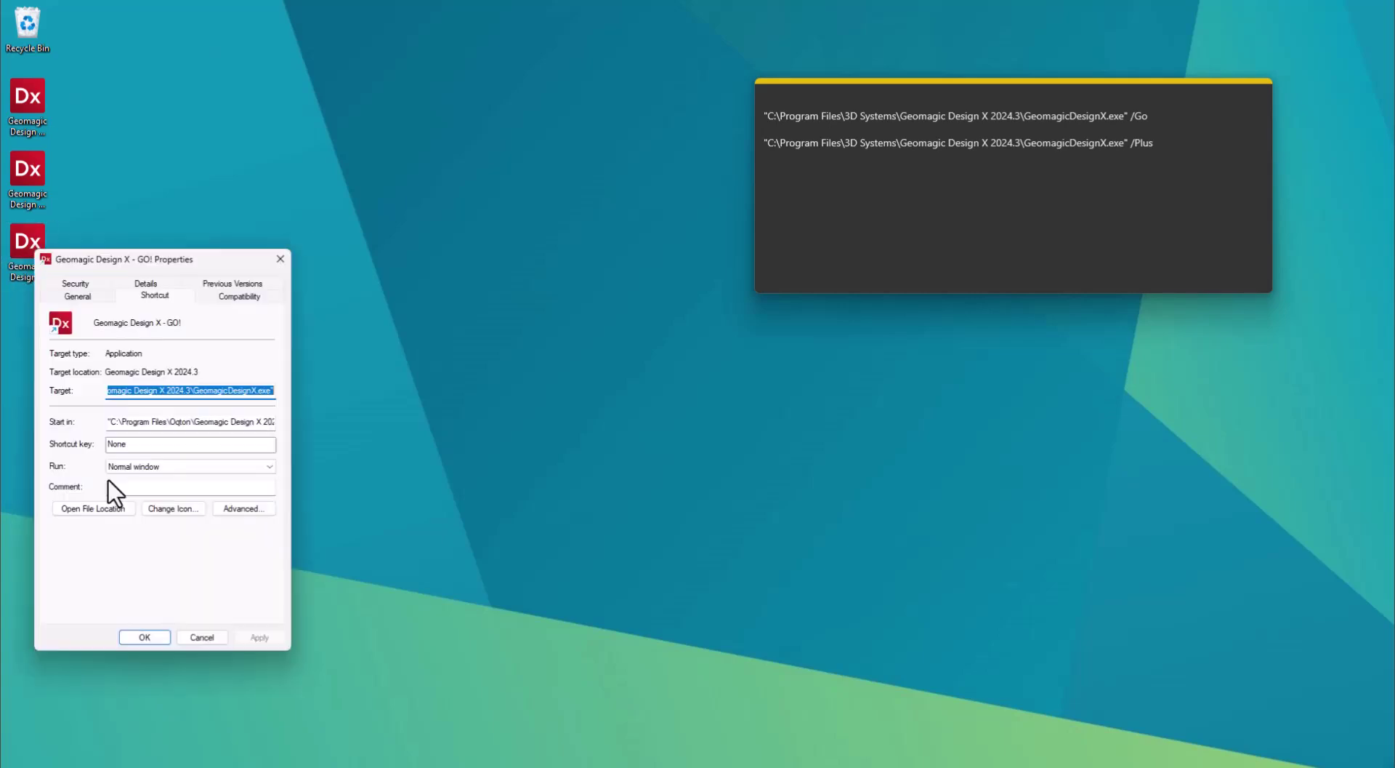
{"action": "left_click", "coordinate": [222, 389]}
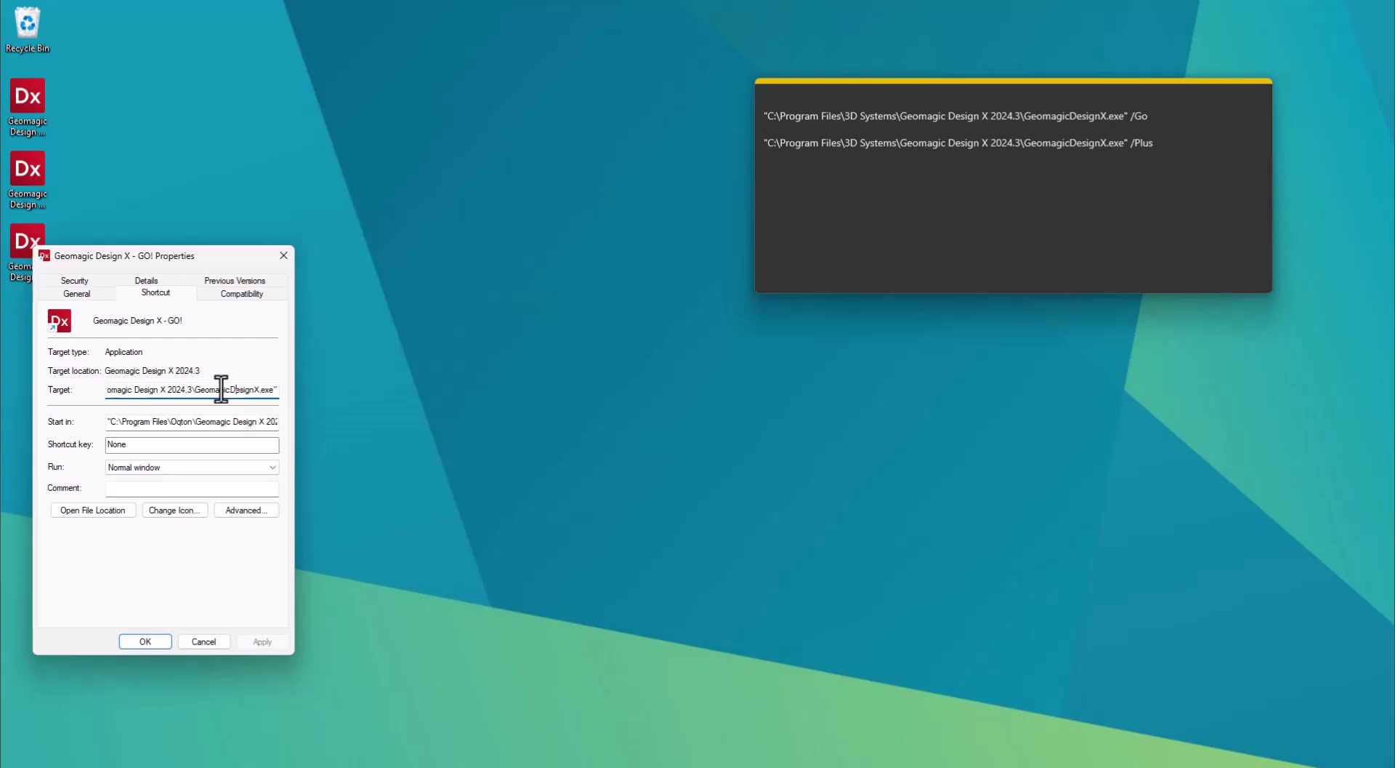
{"action": "key", "text": "End"}
{"action": "type", "text": "/go"}
{"action": "left_click", "coordinate": [260, 642]}
{"action": "left_click", "coordinate": [143, 641]}
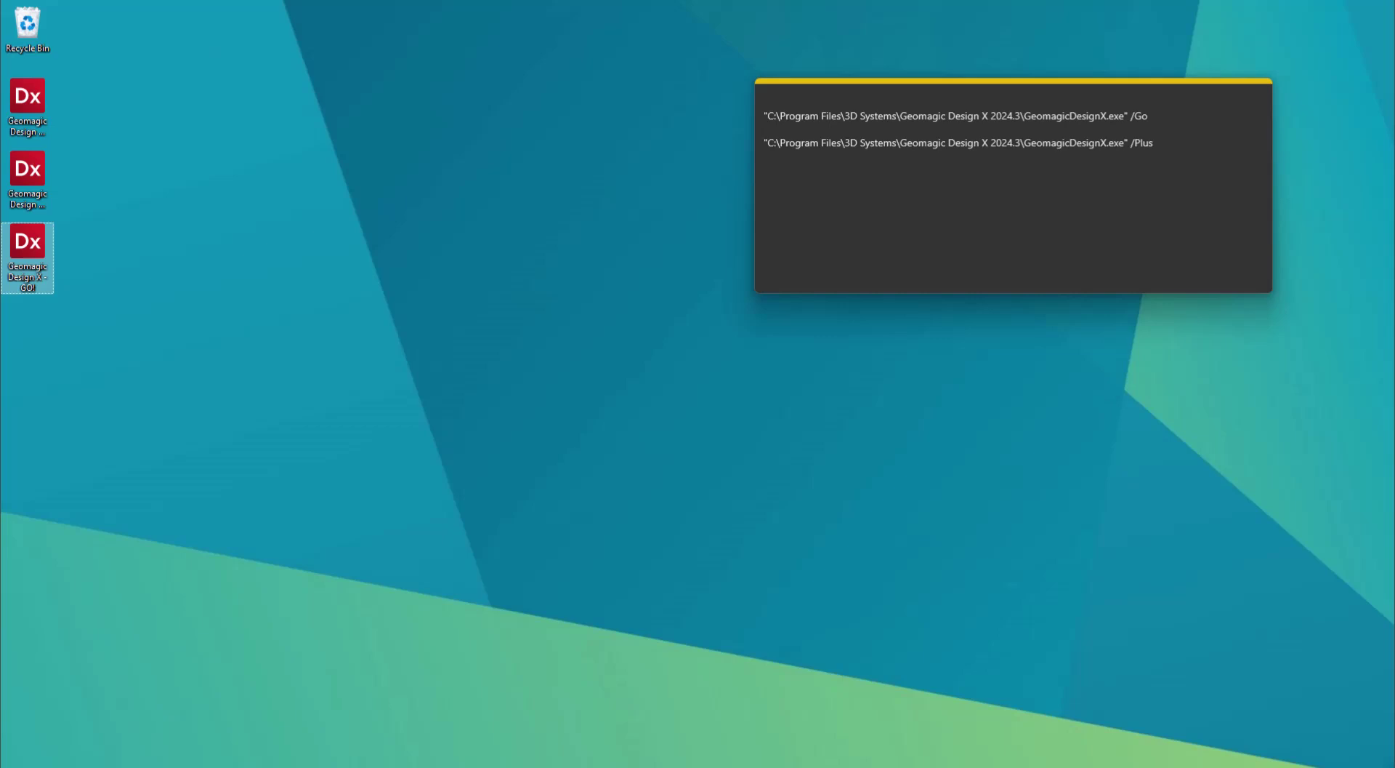
- Launch Design X from the GO! shortcut and browse its Points and Polygons tabs
{"action": "left_click", "coordinate": [90, 254]}
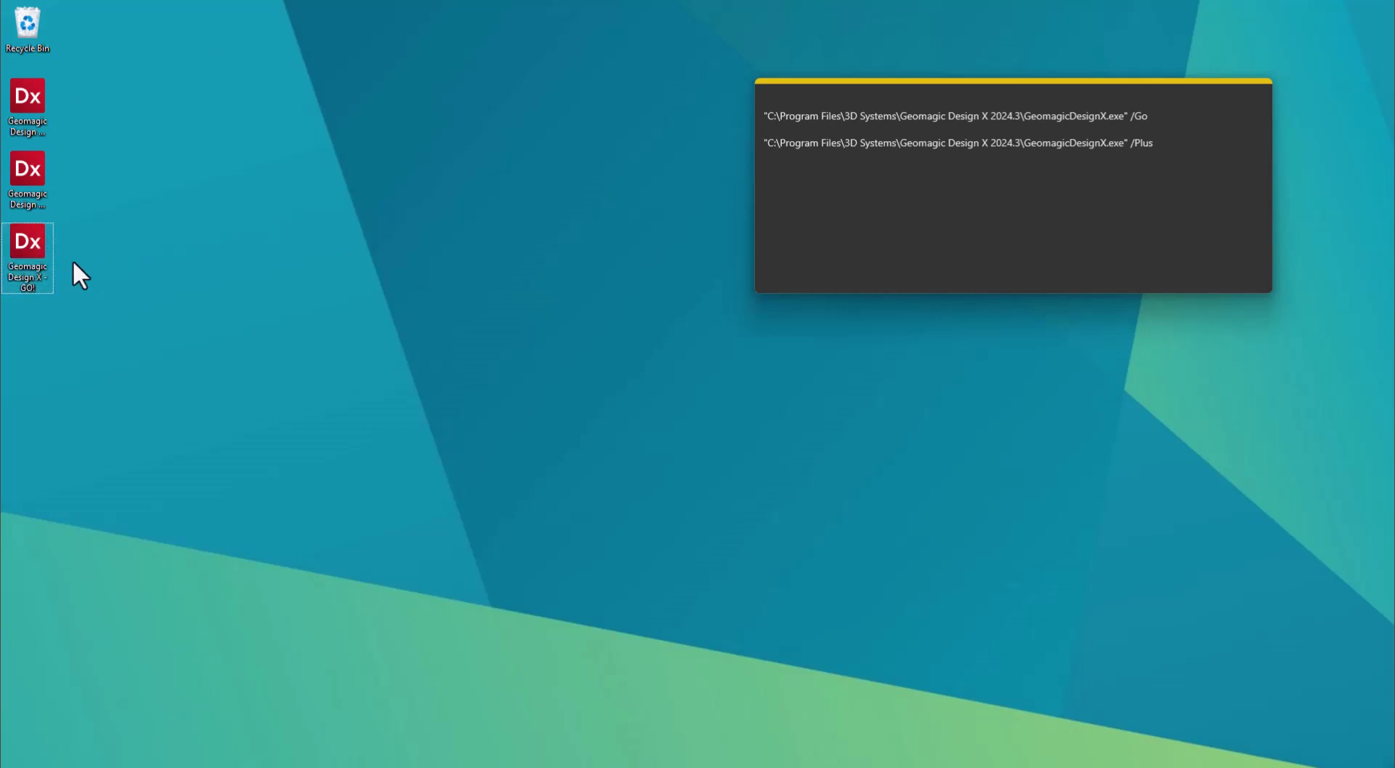
{"action": "double_click", "coordinate": [24, 251]}
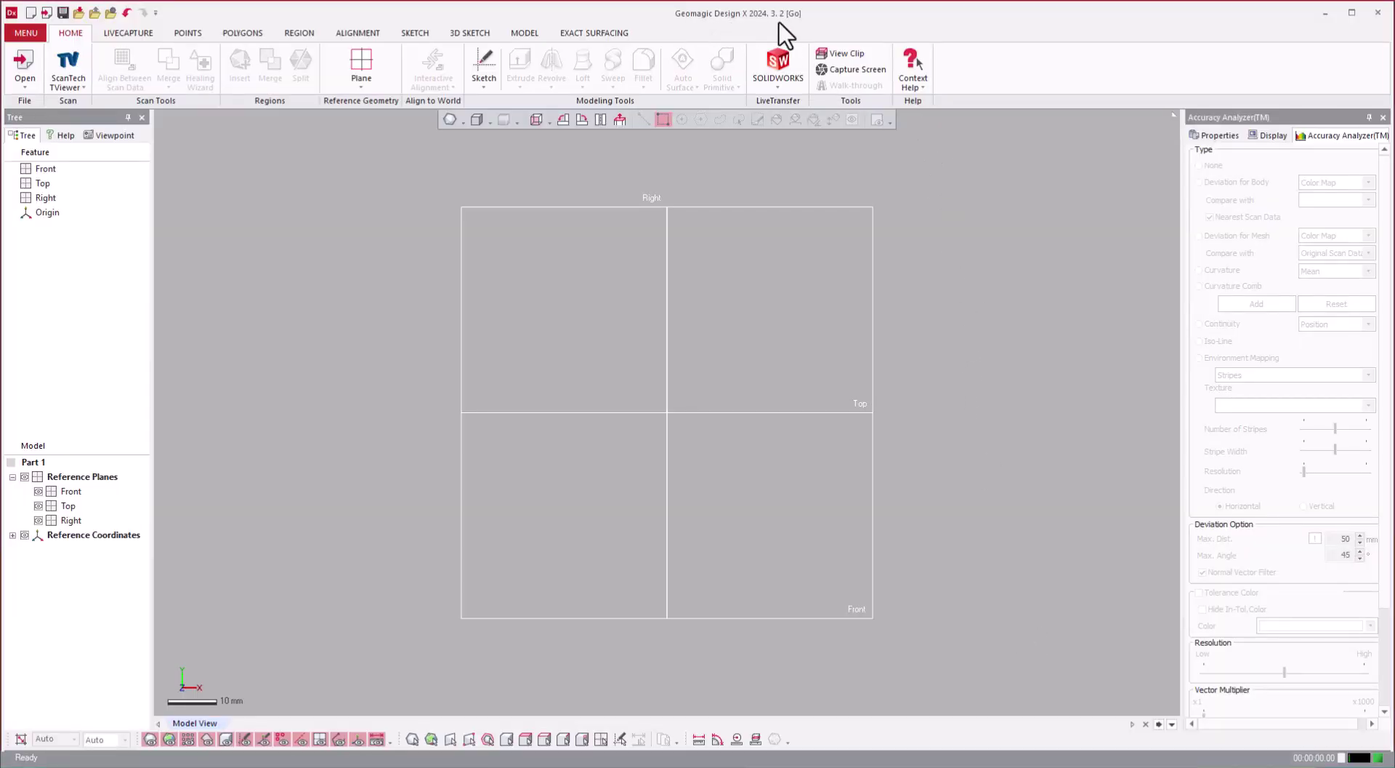
{"action": "left_click", "coordinate": [188, 33]}
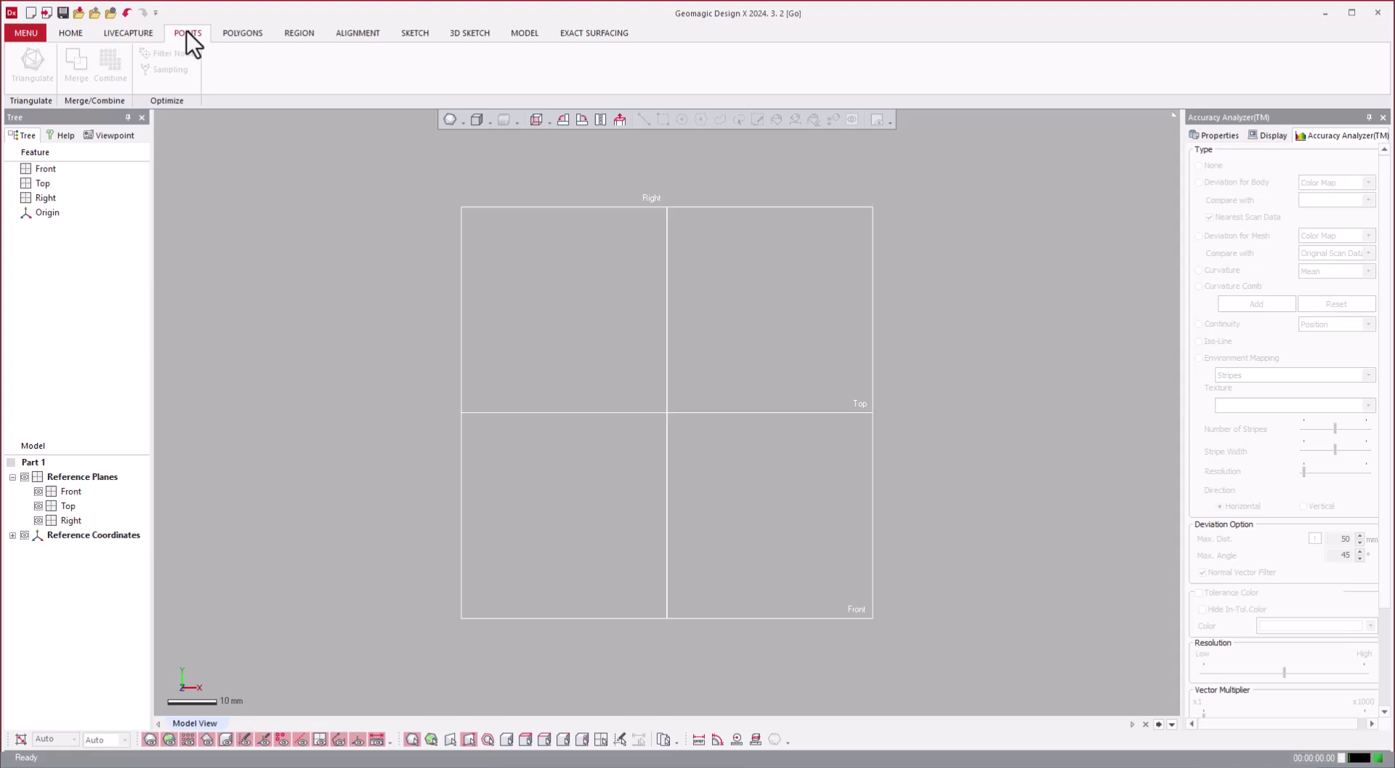
{"action": "left_click", "coordinate": [234, 32]}
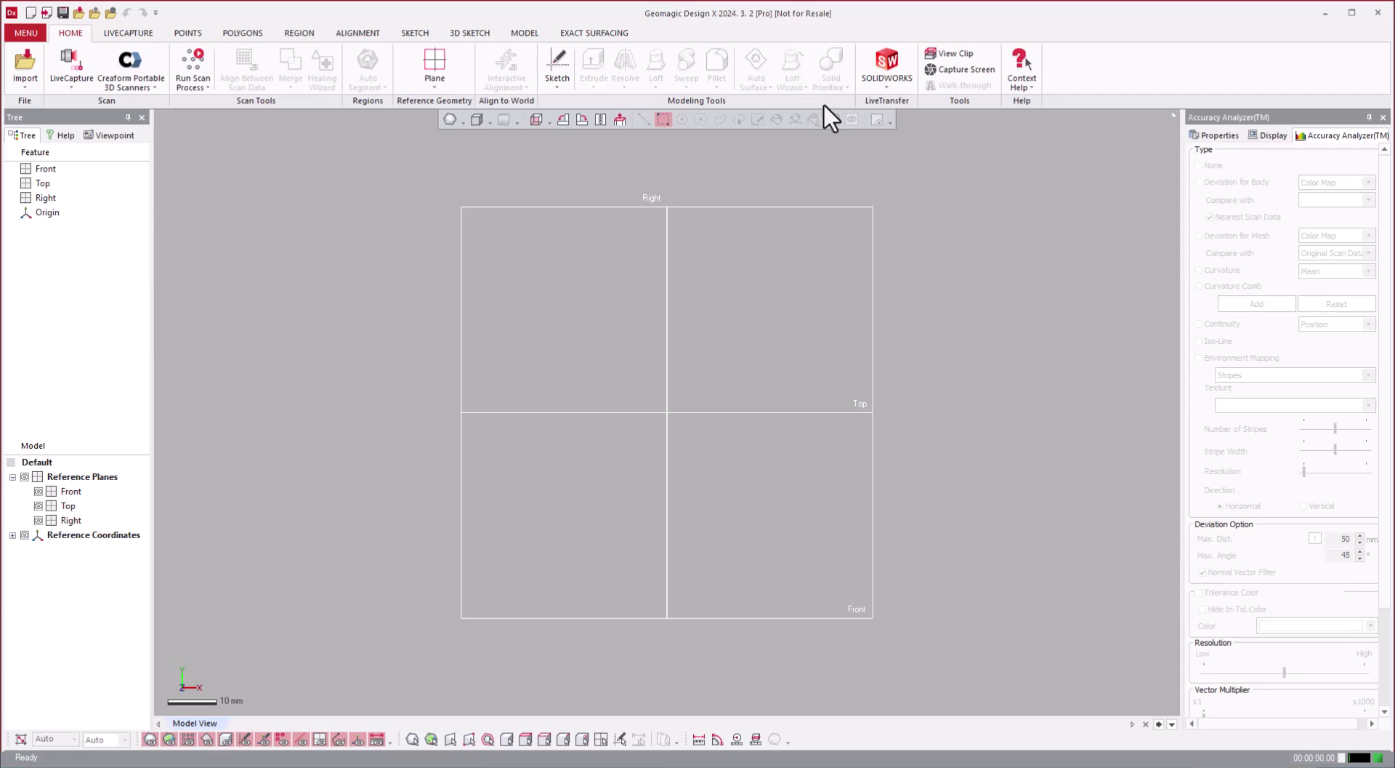
- Minimize Design X and append the /plus switch to the Plus shortcut's Target
{"action": "left_click", "coordinate": [1331, 15]}
{"action": "left_click", "coordinate": [43, 181]}
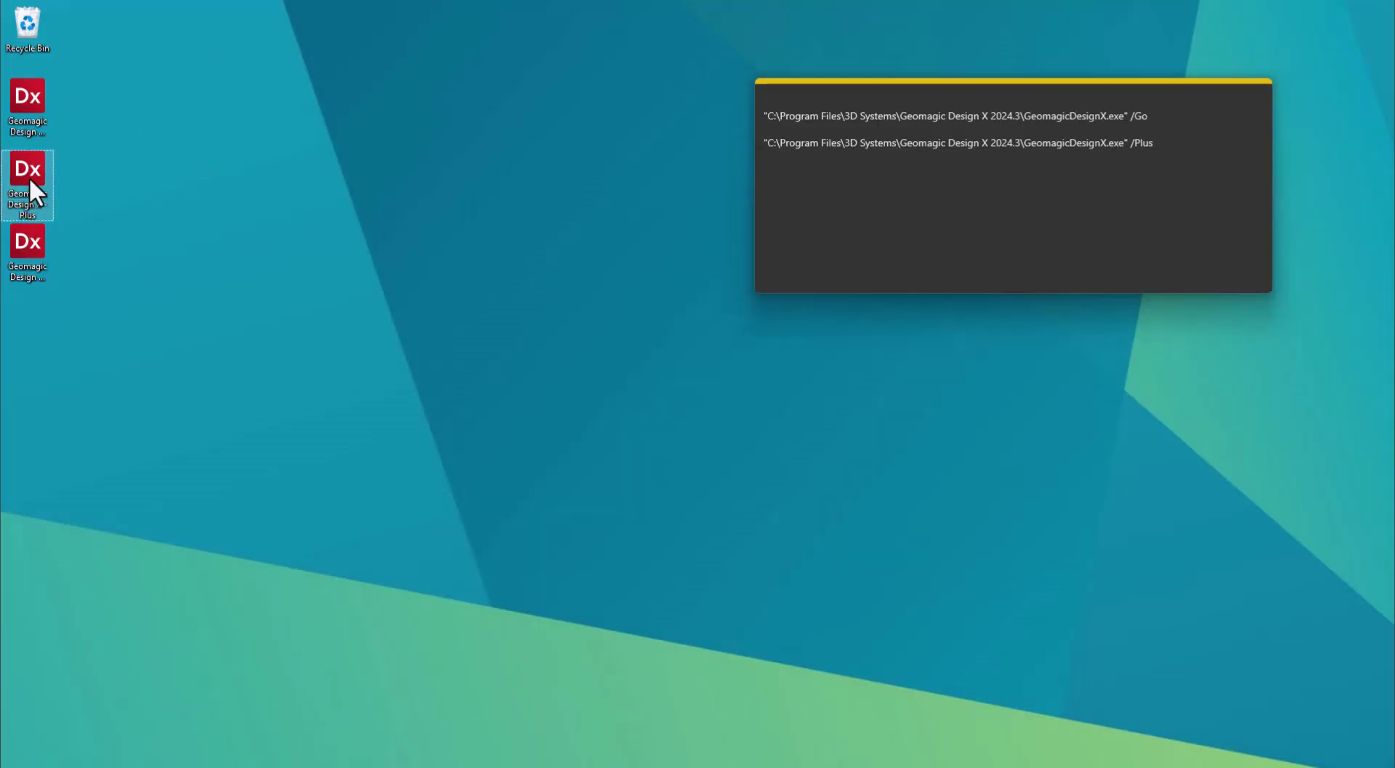
{"action": "right_click", "coordinate": [34, 191]}
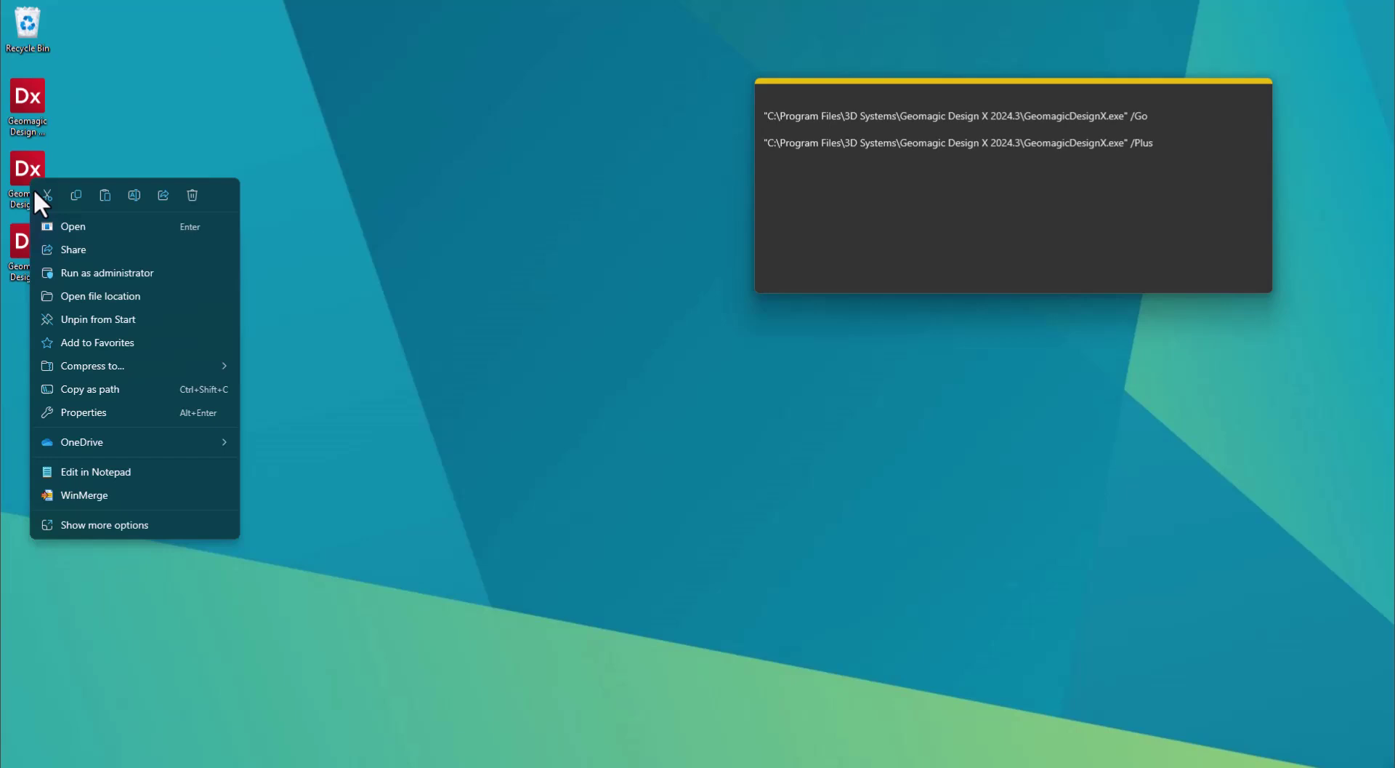
{"action": "left_click", "coordinate": [102, 411]}
{"action": "left_click", "coordinate": [273, 322]}
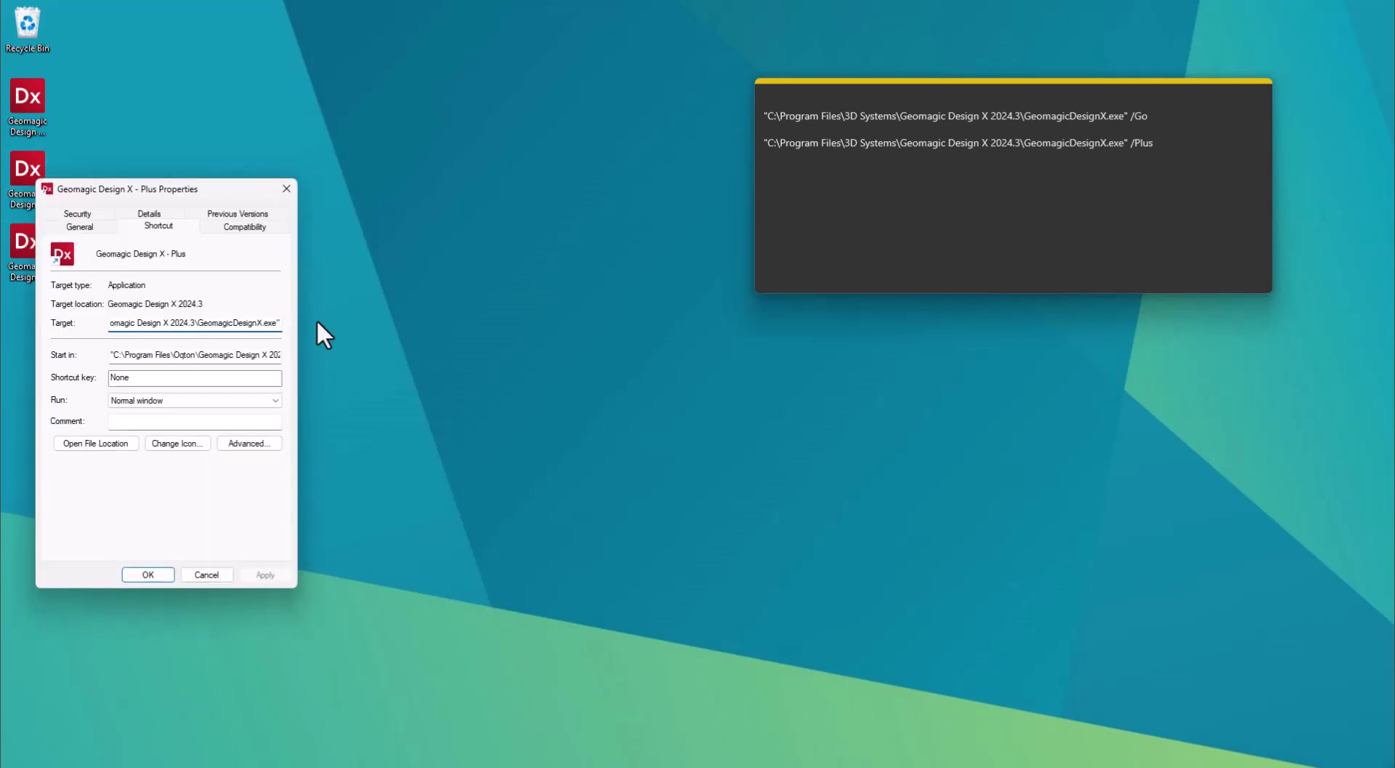
{"action": "type", "text": "/pl"}
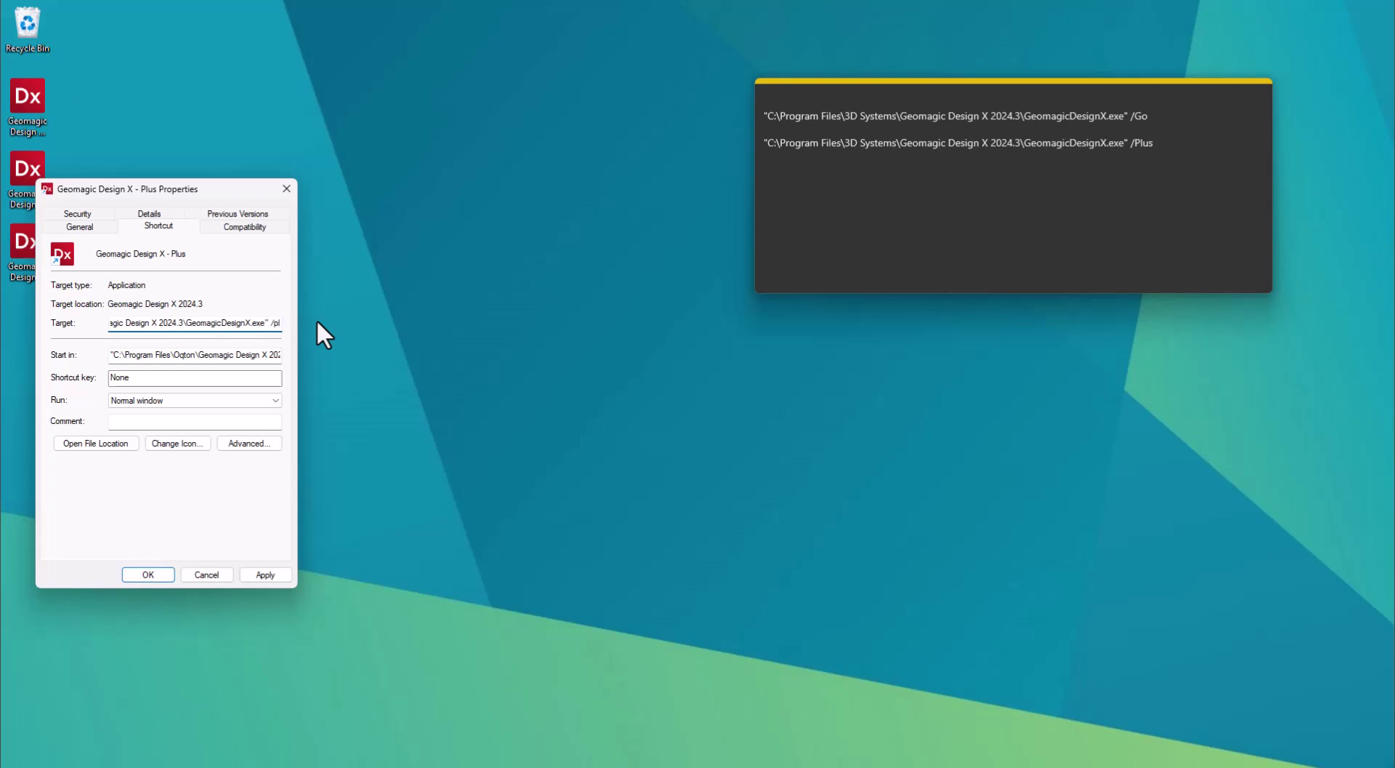
{"action": "type", "text": "us"}
{"action": "key", "text": "Return"}
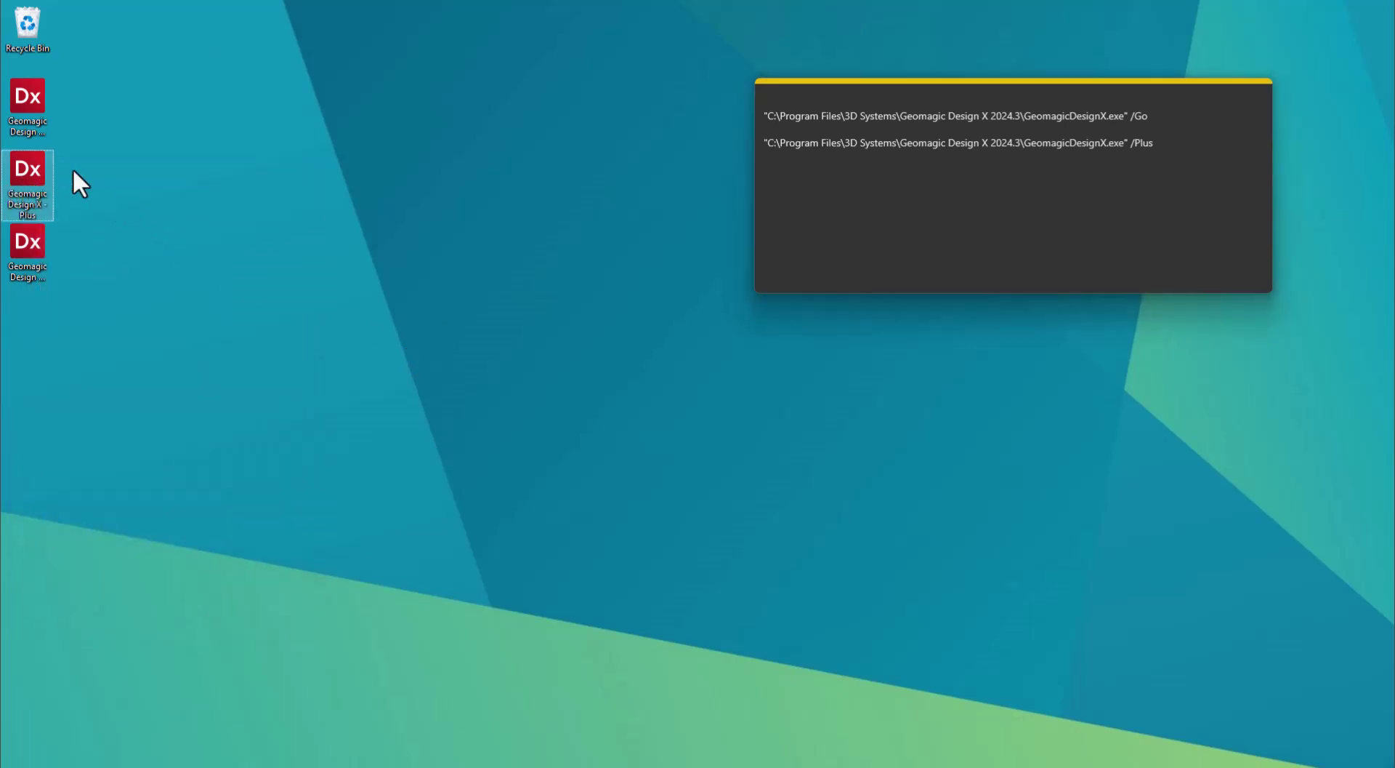
- Launch Design X from the 'Geomagic Design X - Plus' desktop shortcut
{"action": "double_click", "coordinate": [17, 186]}
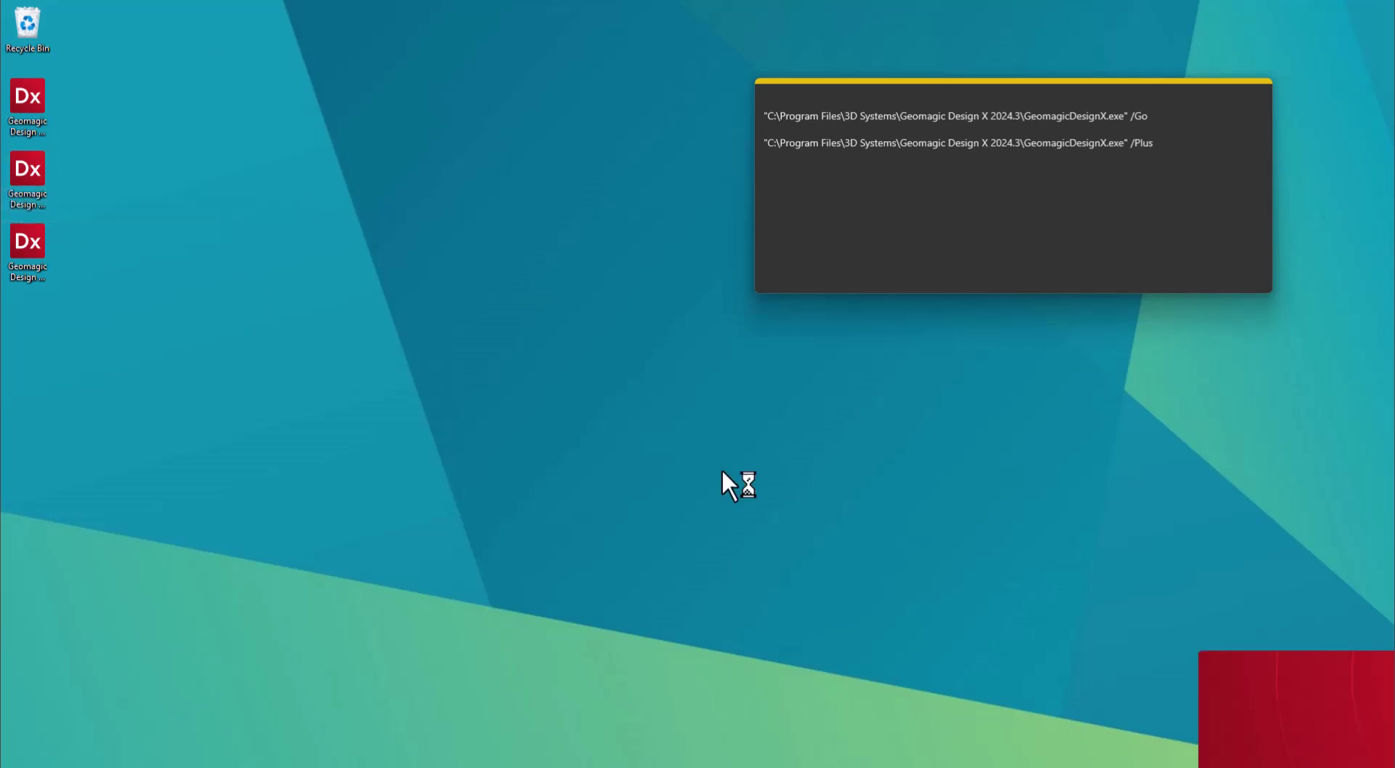